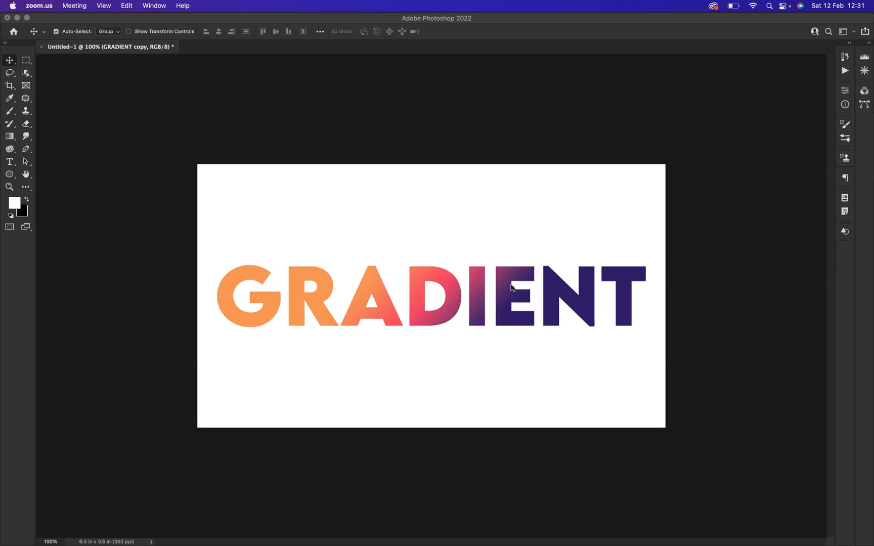
Delete the GRADIENT text layer that carries the gradient overlay, keeping the plain GRADIENT copy layer.
left_click(625, 144)
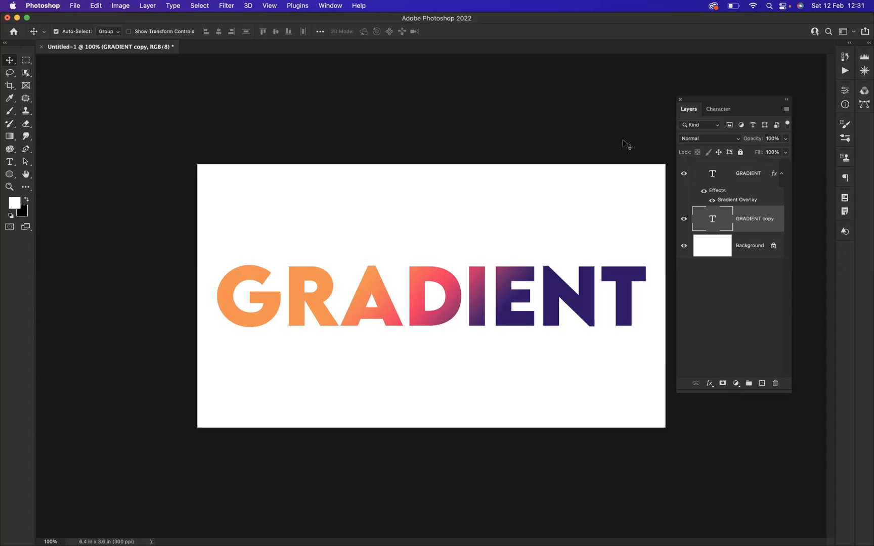
left_click(746, 181)
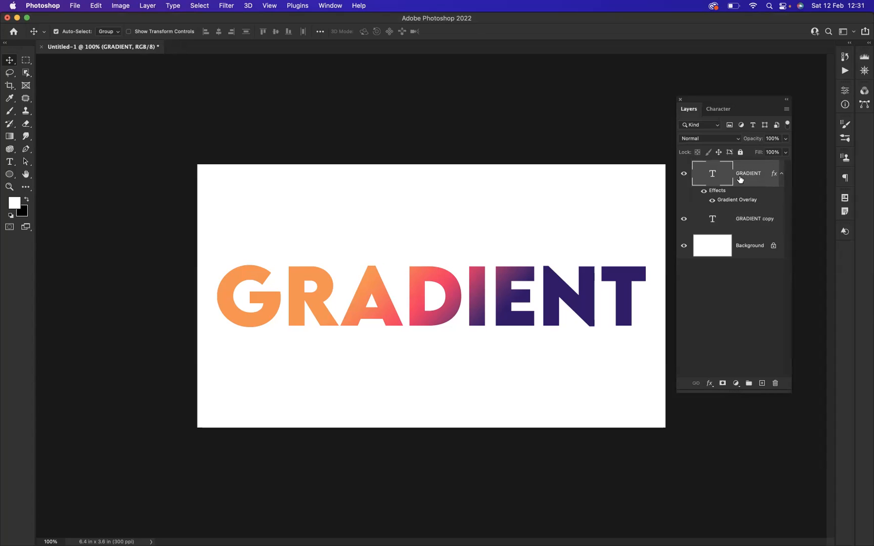
left_click(775, 382)
left_click(430, 191)
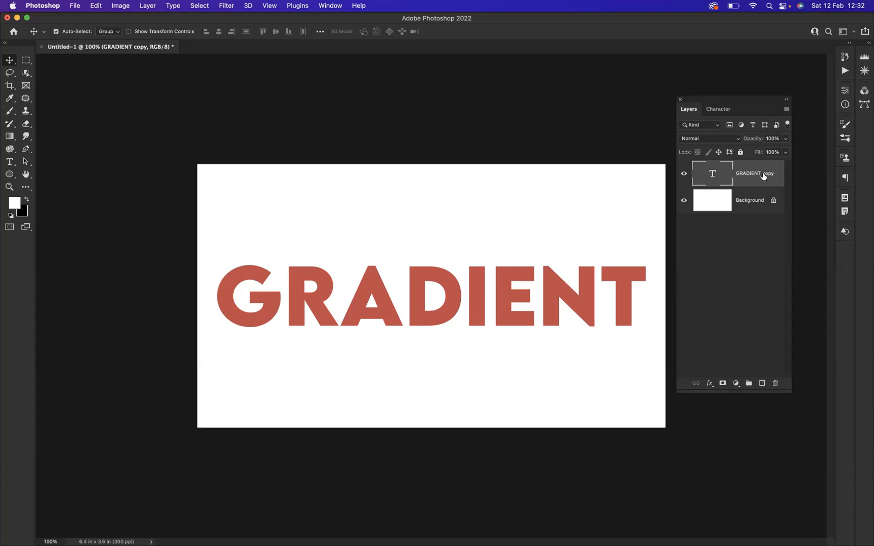
Add a Gradient Overlay layer style to the GRADIENT copy text layer.
left_click(709, 383)
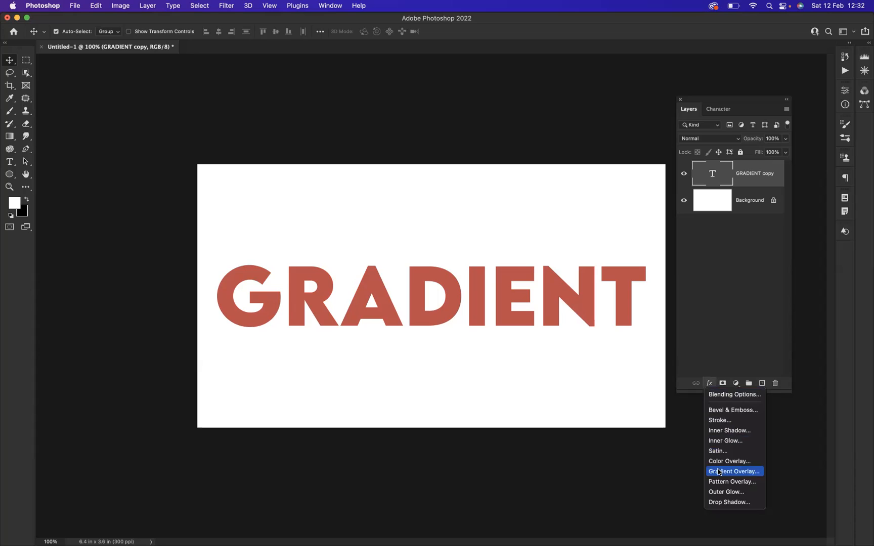
left_click(754, 171)
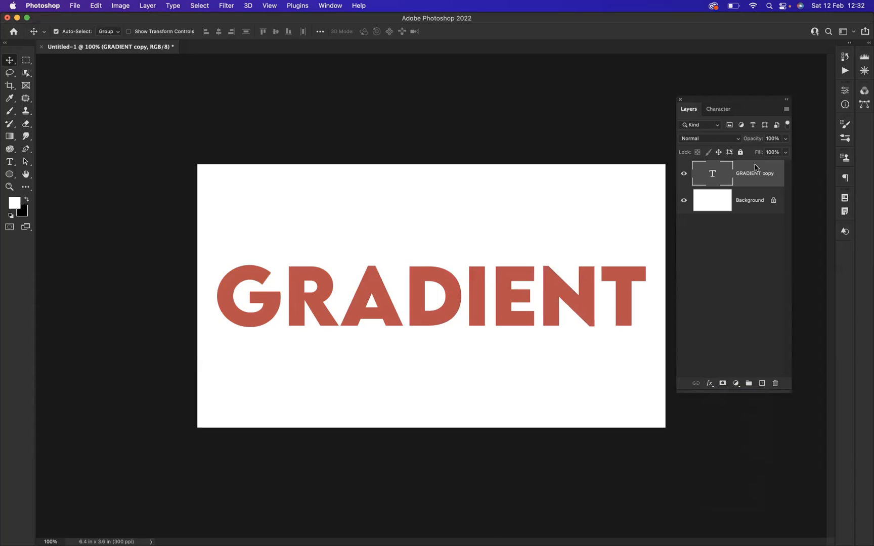
double_click(754, 171)
left_click_drag(475, 315, 460, 163)
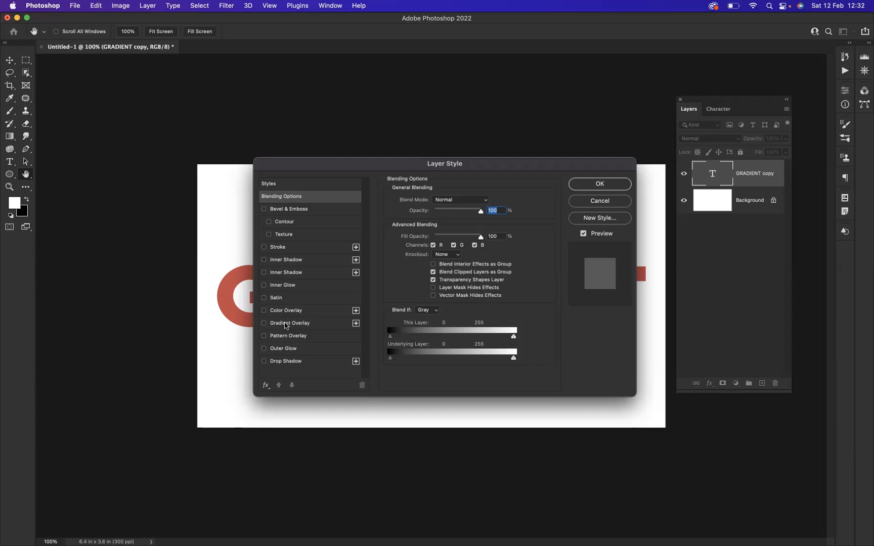
left_click(286, 325)
left_click_drag(420, 166, 206, 58)
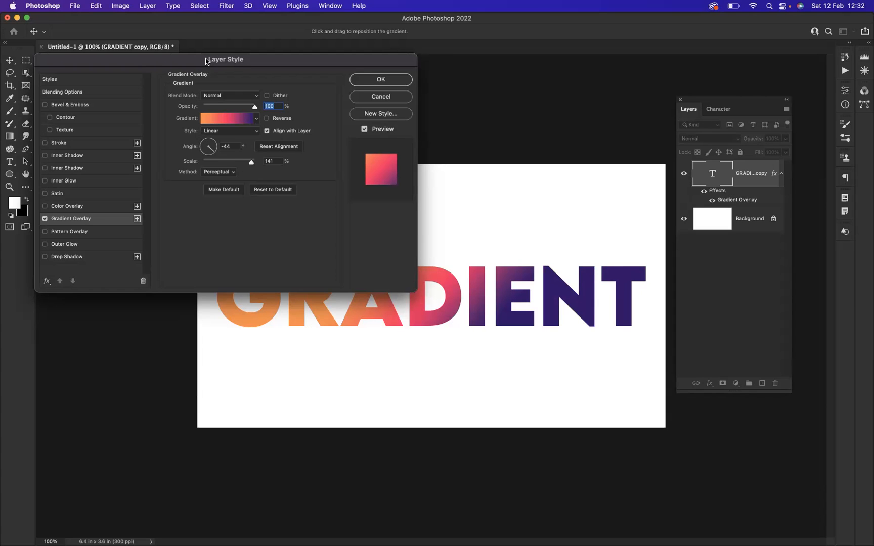
Edit the overlay's gradient, replacing the middle pink color stop with two new stops at about 24% and 69%.
left_click(226, 122)
left_click_drag(193, 110, 553, 90)
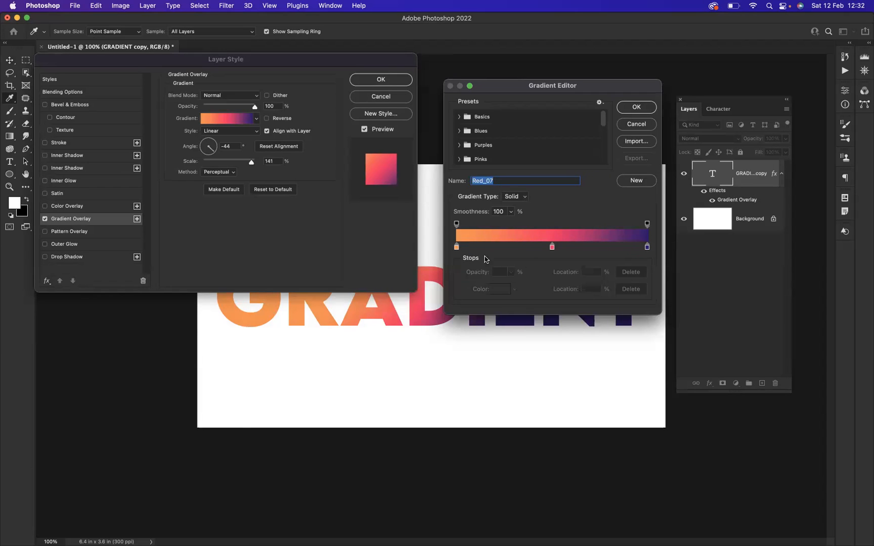
mouse_move(552, 247)
left_mouse_down()
mouse_move(542, 247)
mouse_move(549, 247)
left_mouse_up()
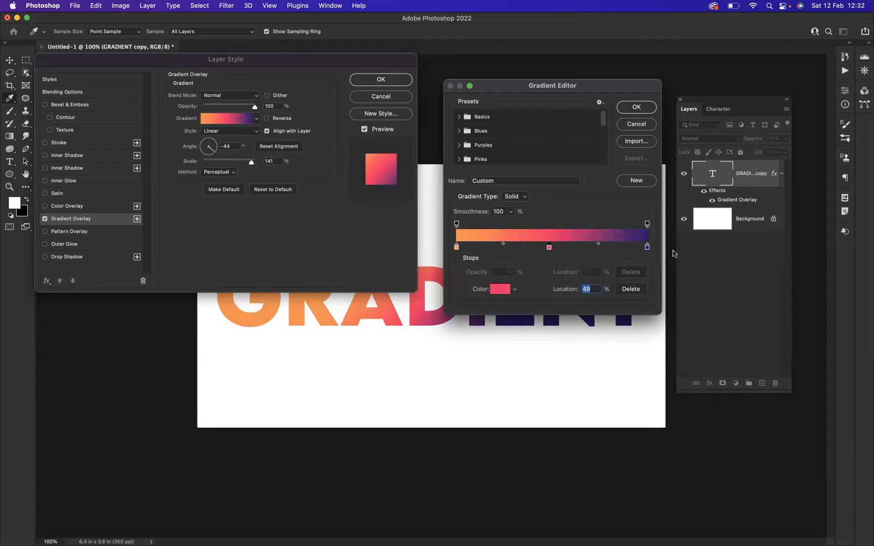
left_click(631, 288)
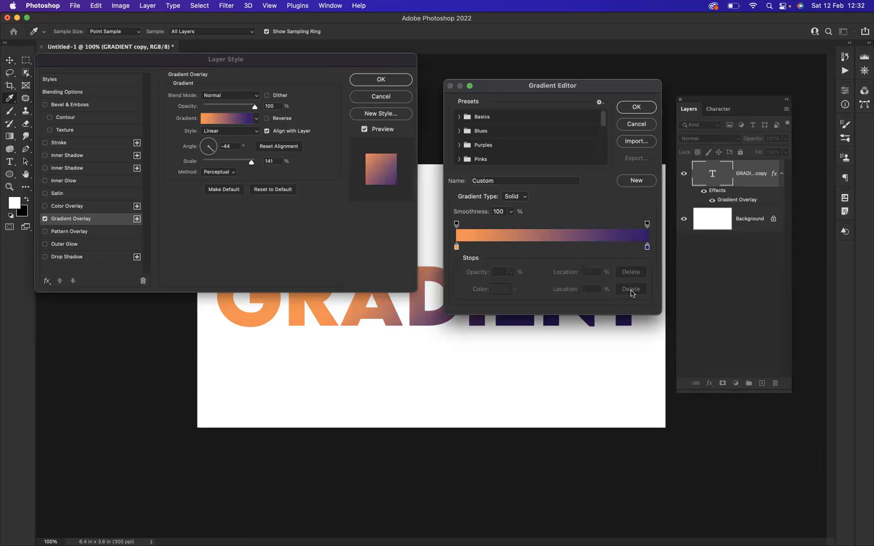
left_click(503, 248)
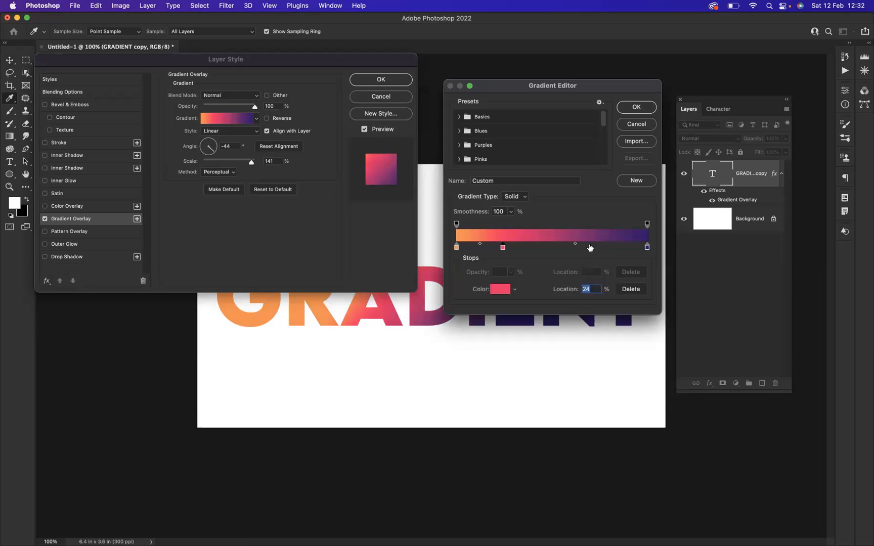
left_click(588, 247)
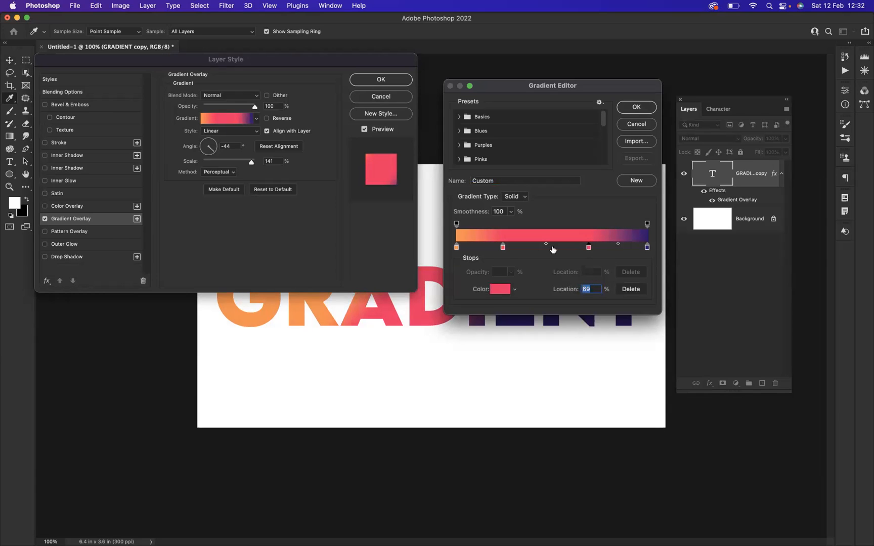
Move the 24% color stop to 28% and set its color to blue 138ff9.
left_click_drag(502, 248, 510, 248)
left_click(503, 290)
left_click(665, 404)
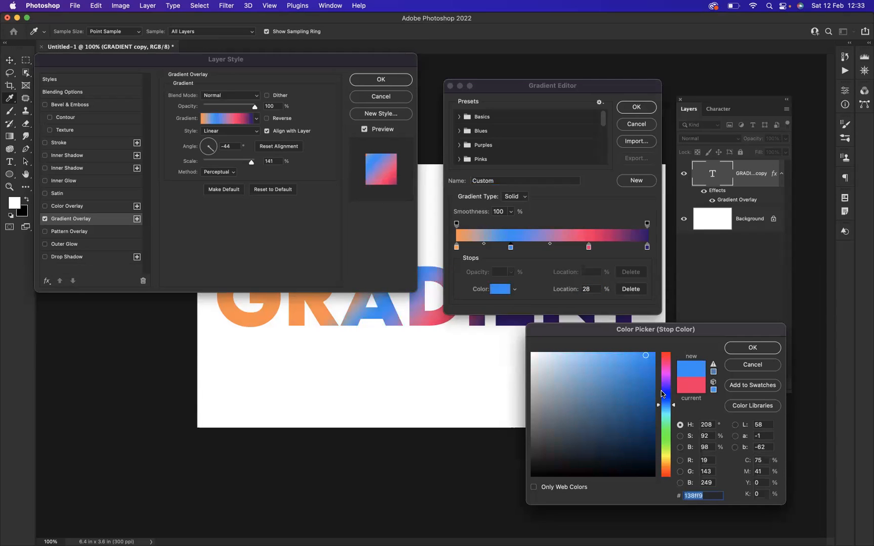
left_click(751, 349)
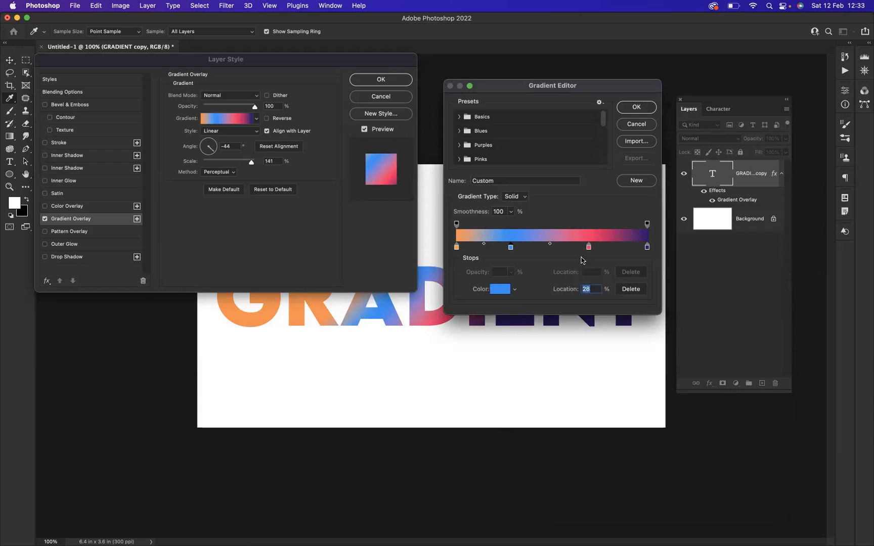
Recolor the gradient stop at 69% from pink to a deep, saturated blue.
left_click(588, 247)
double_click(588, 247)
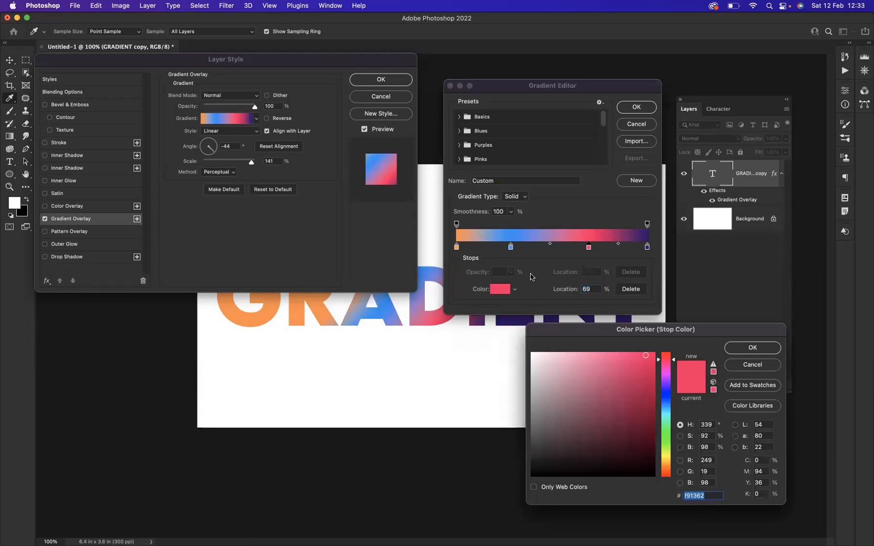
left_click(666, 398)
left_click(752, 347)
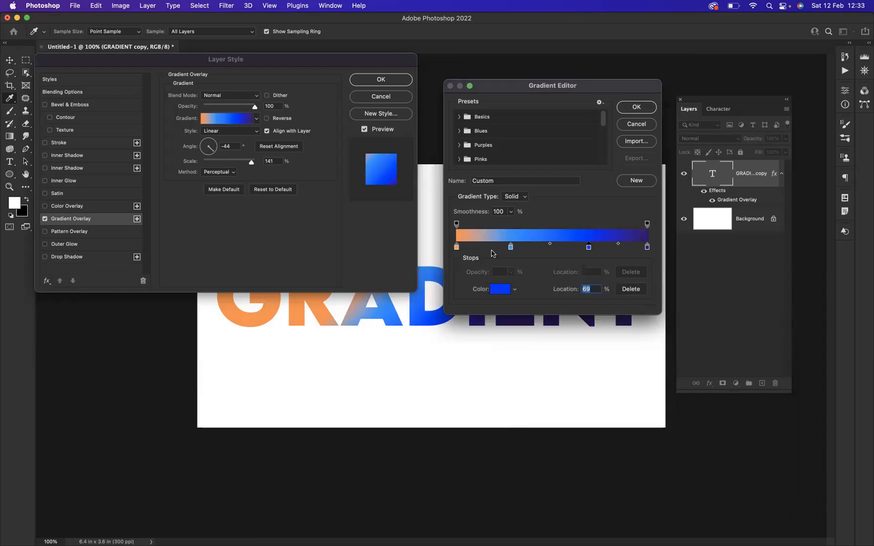
Change the orange starting stop of the gradient to a pale mint green.
left_click(457, 247)
left_click(500, 288)
left_click(667, 418)
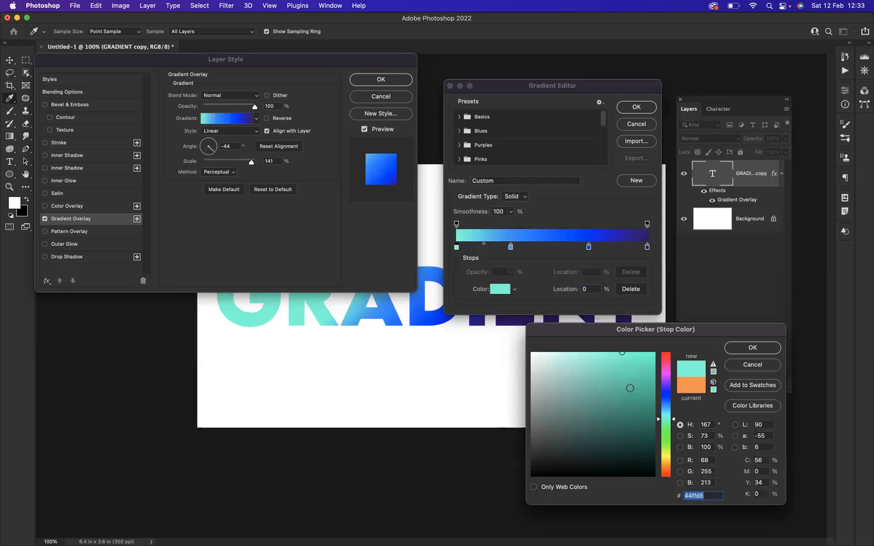
left_click(572, 355)
left_click(752, 348)
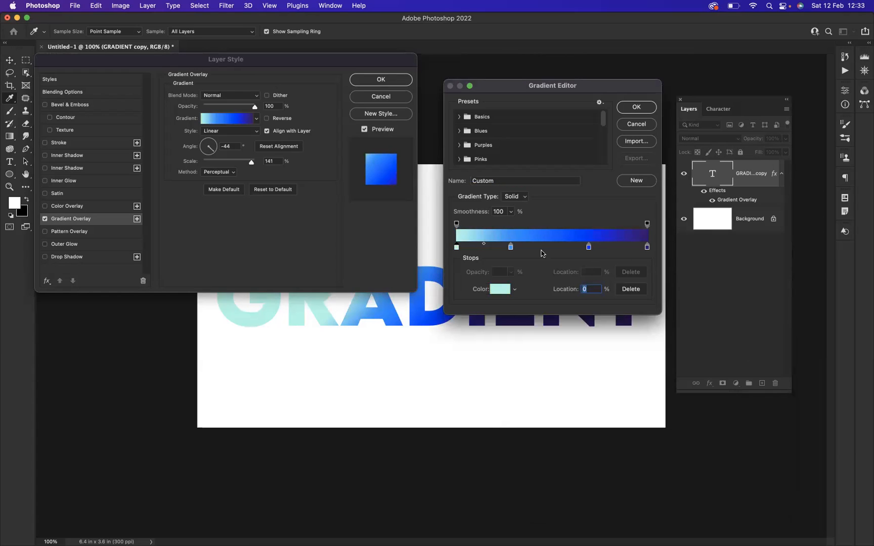
Move the lighter blue color stop to 33% and save the custom gradient as a new preset.
left_click_drag(510, 247, 518, 248)
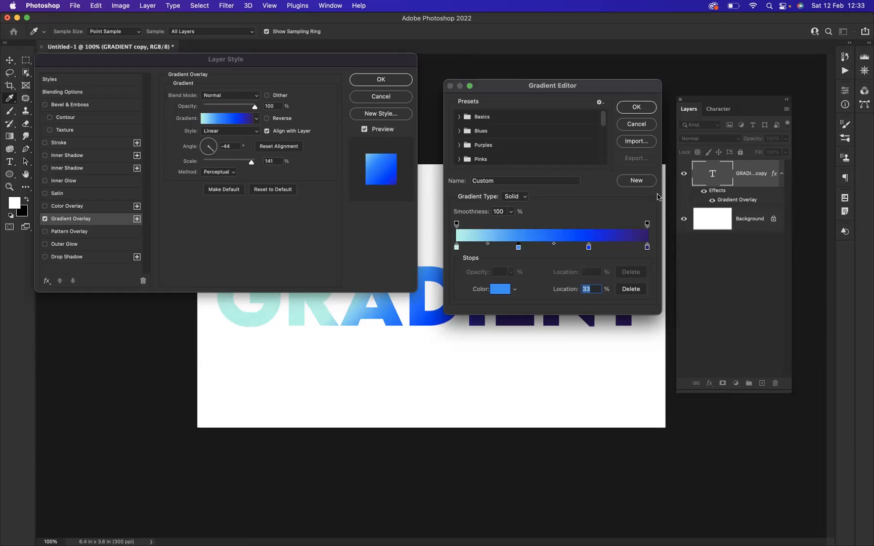
left_click(637, 181)
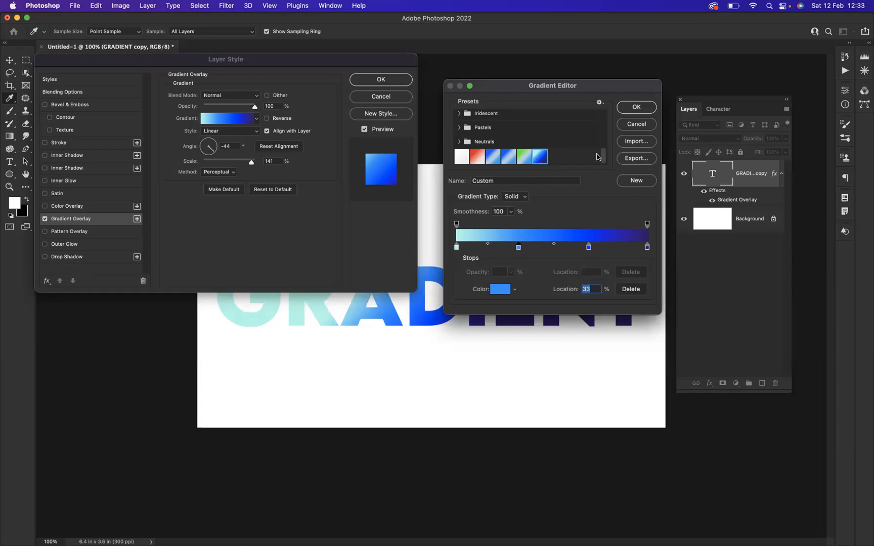
Try the Blue_27 preset from the Blues group on the text.
left_click_drag(603, 156, 603, 135)
left_click(459, 131)
left_click(506, 148)
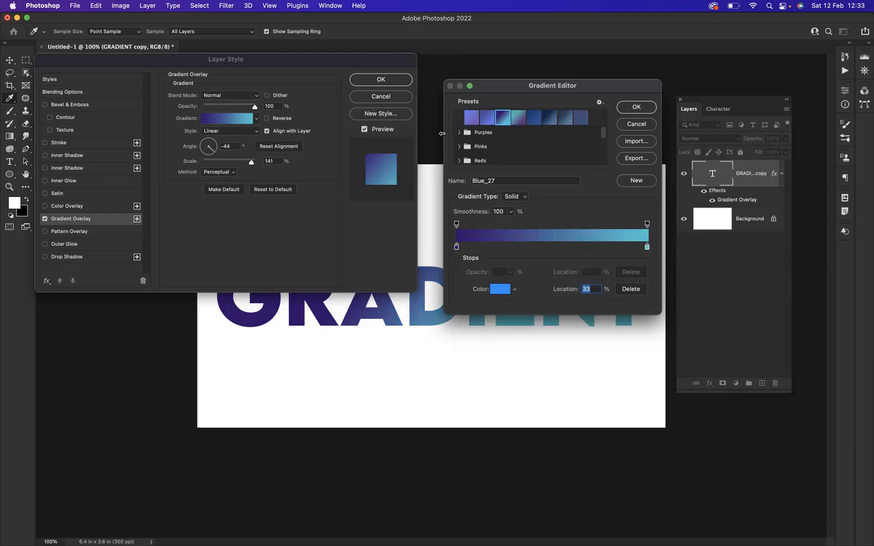
Apply the Purple_21 preset from the Purples group as the text's gradient overlay and accept the layer style.
left_click(459, 132)
left_click(504, 148)
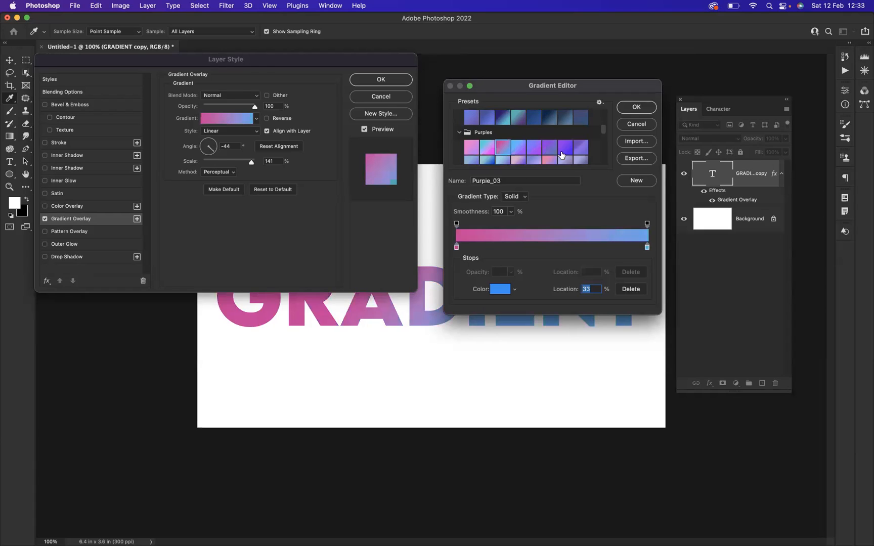
left_click_drag(604, 131, 604, 136)
left_click(534, 148)
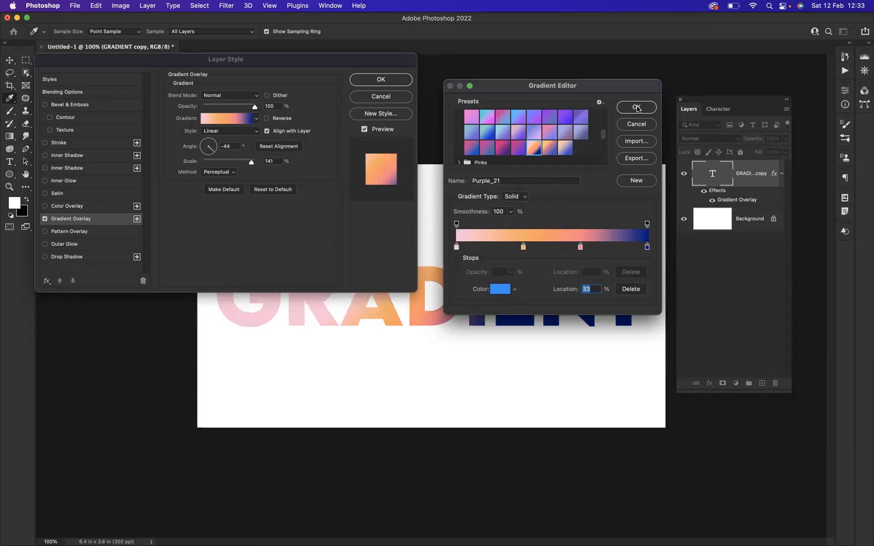
left_click(636, 108)
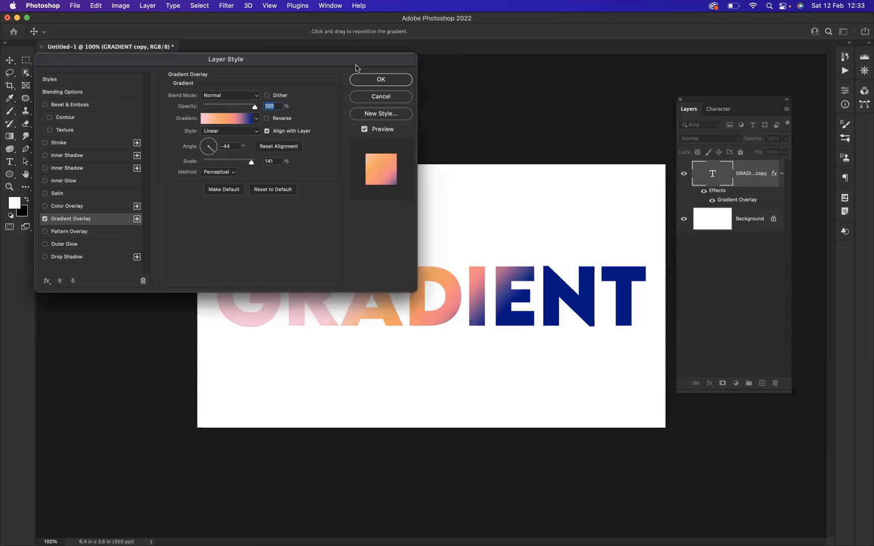
left_click(379, 80)
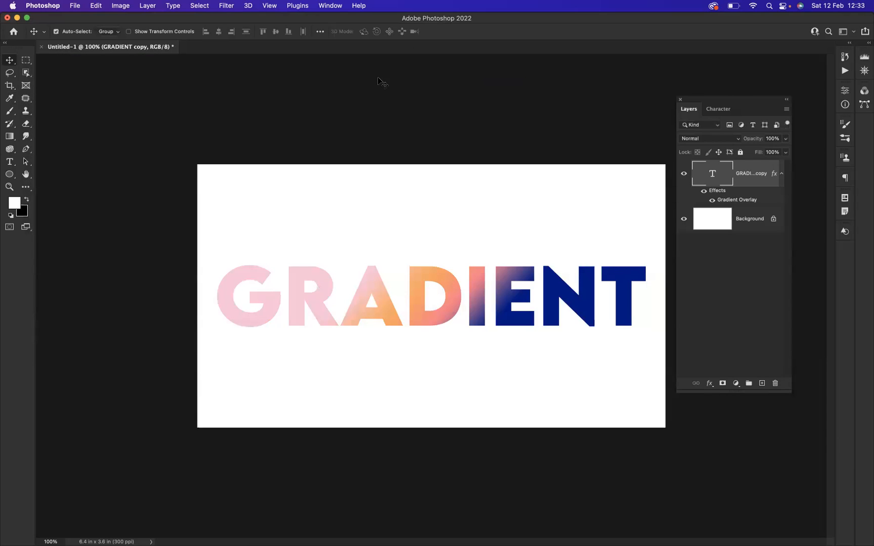